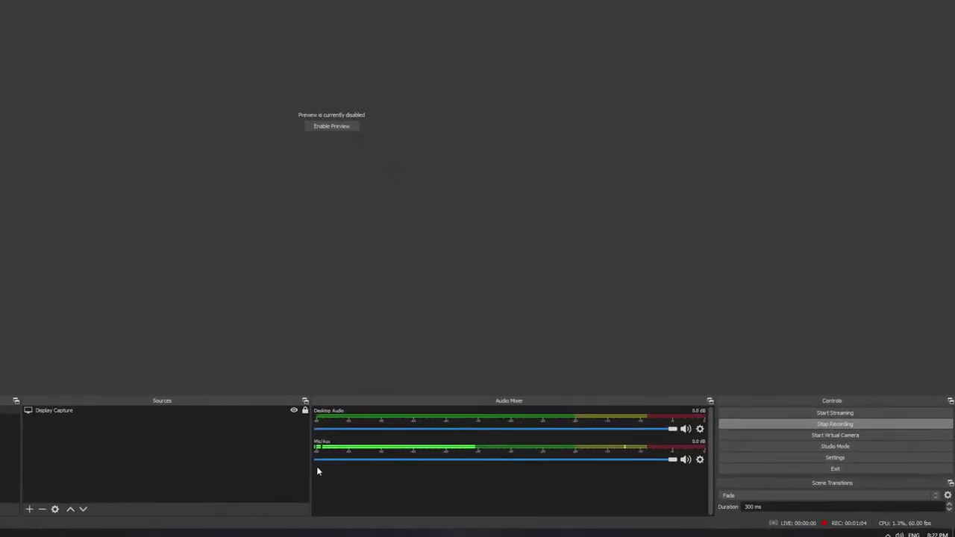
Try Mic/Aux monitoring options in Advanced Audio Properties, then leave monitoring off.
{"action": "left_click", "coordinate": [694, 459]}
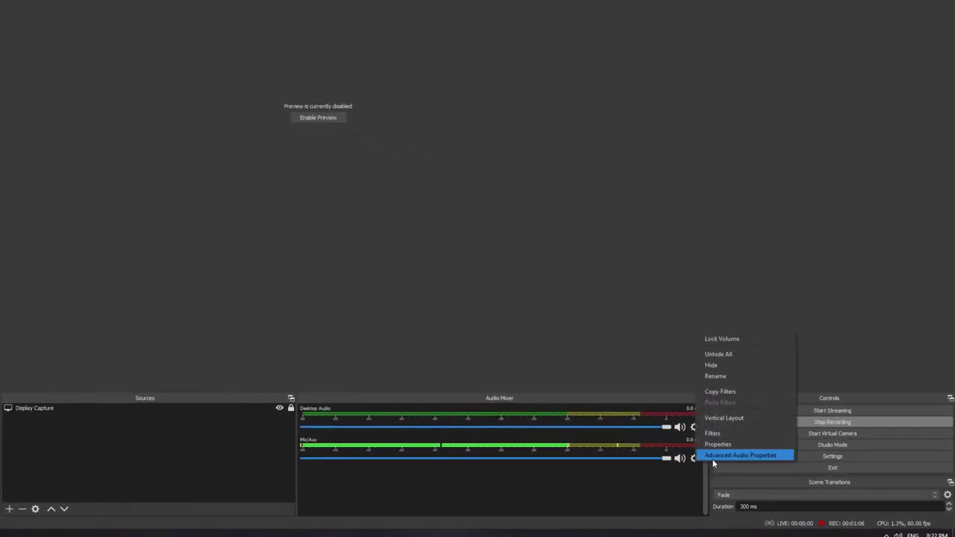
{"action": "left_click", "coordinate": [713, 458]}
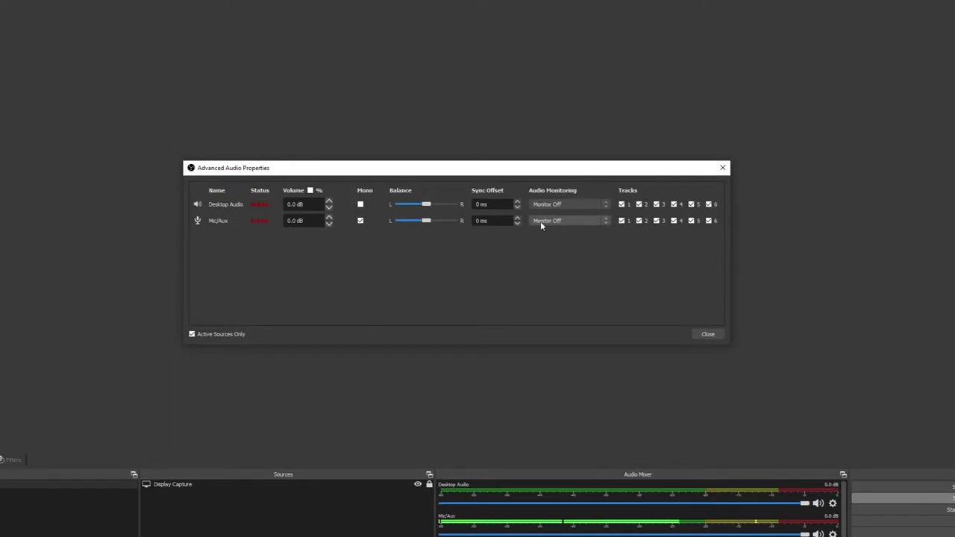
{"action": "left_click", "coordinate": [604, 220]}
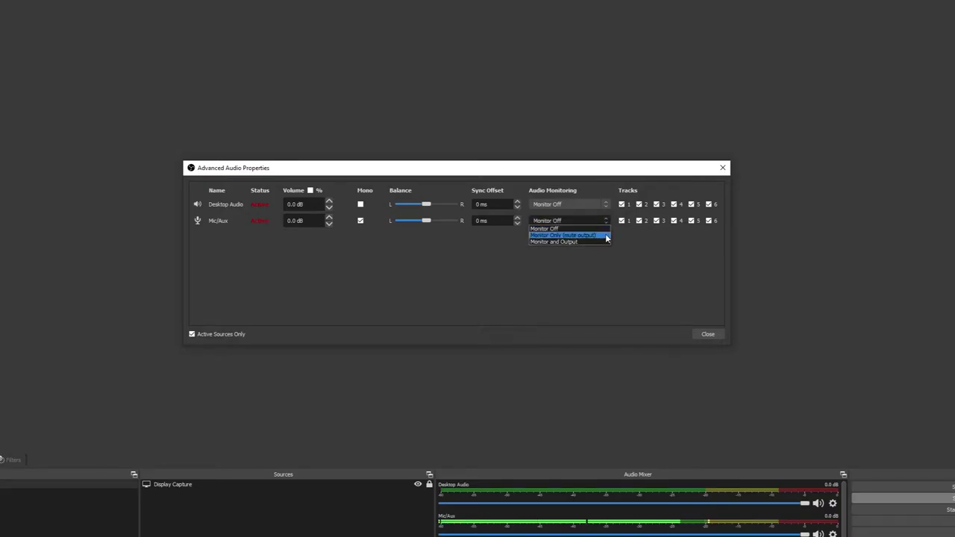
{"action": "left_click", "coordinate": [607, 236]}
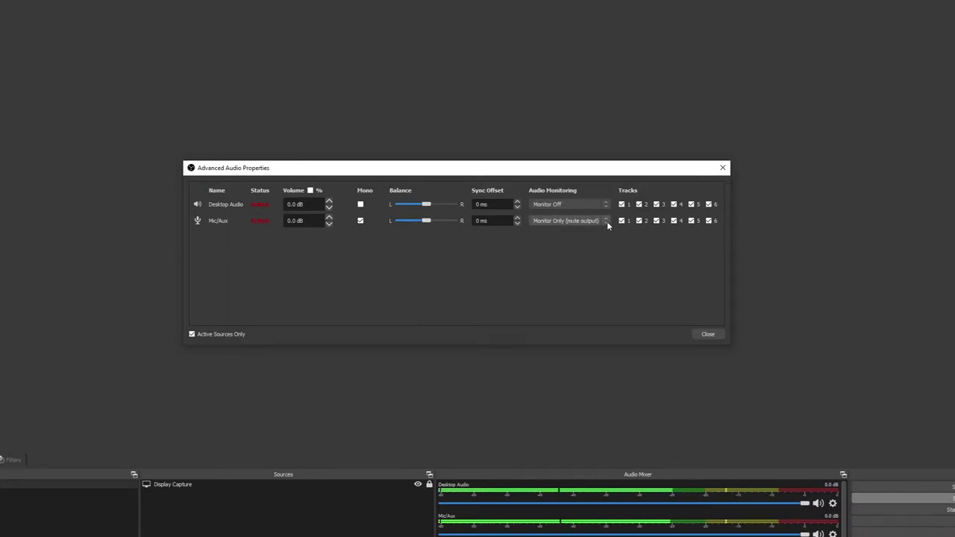
{"action": "left_click", "coordinate": [606, 220]}
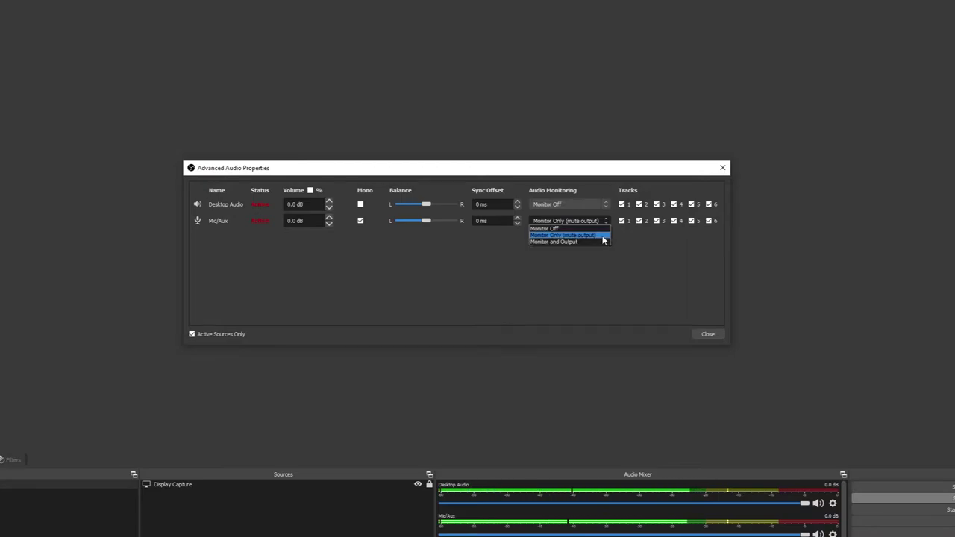
{"action": "left_click", "coordinate": [656, 252]}
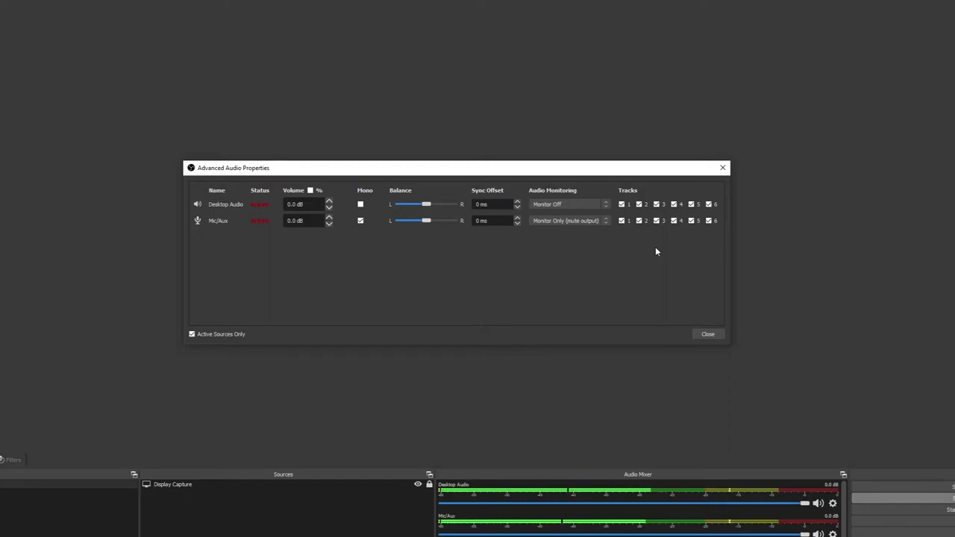
{"action": "left_click", "coordinate": [605, 221]}
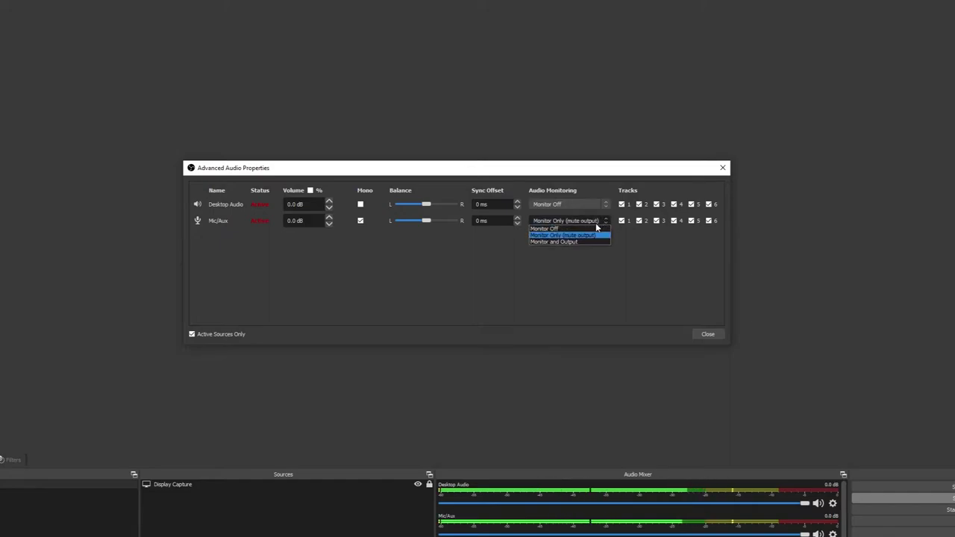
{"action": "left_click", "coordinate": [591, 230]}
{"action": "left_click", "coordinate": [707, 334]}
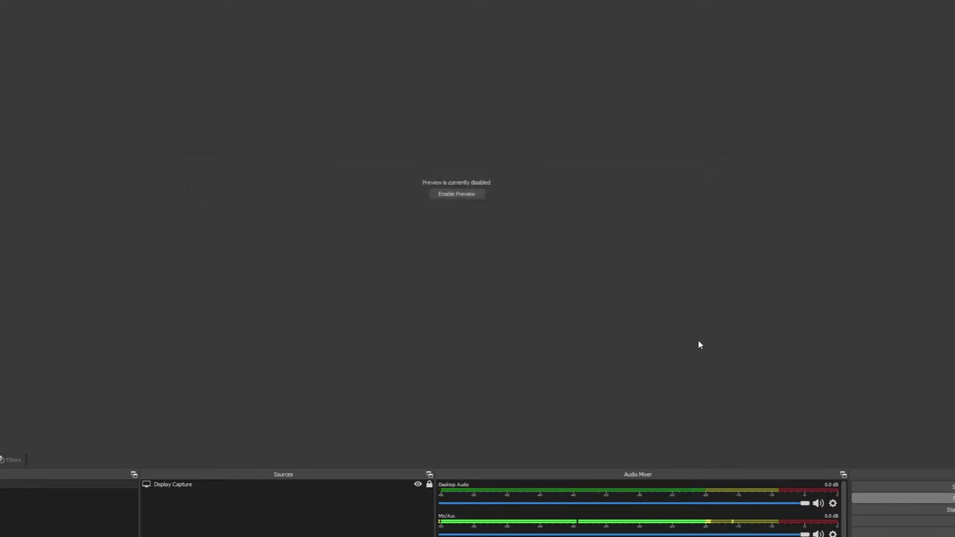
Add a VST 2.x Plug-in filter named Speachy to Mic/Aux and load the Speachy plug-in.
{"action": "left_click", "coordinate": [694, 458]}
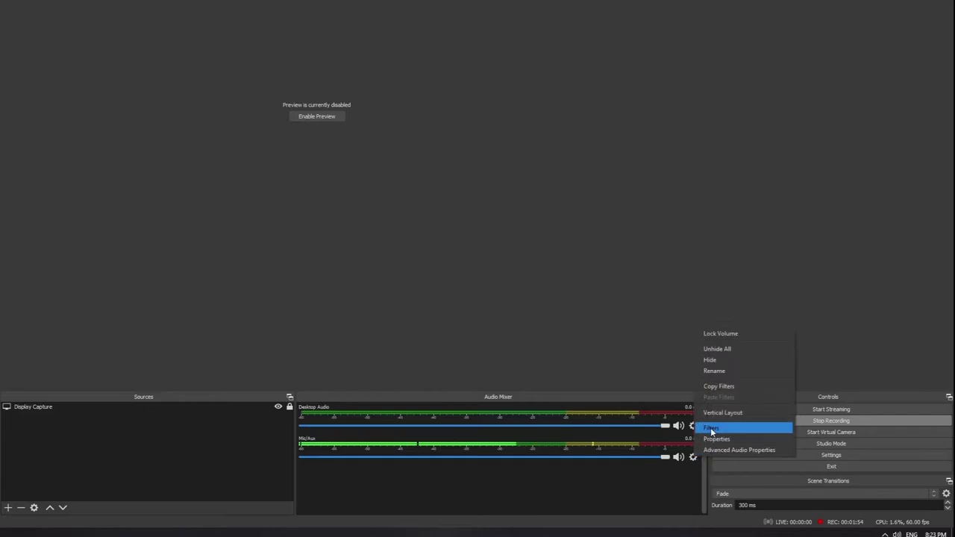
{"action": "left_click", "coordinate": [711, 429]}
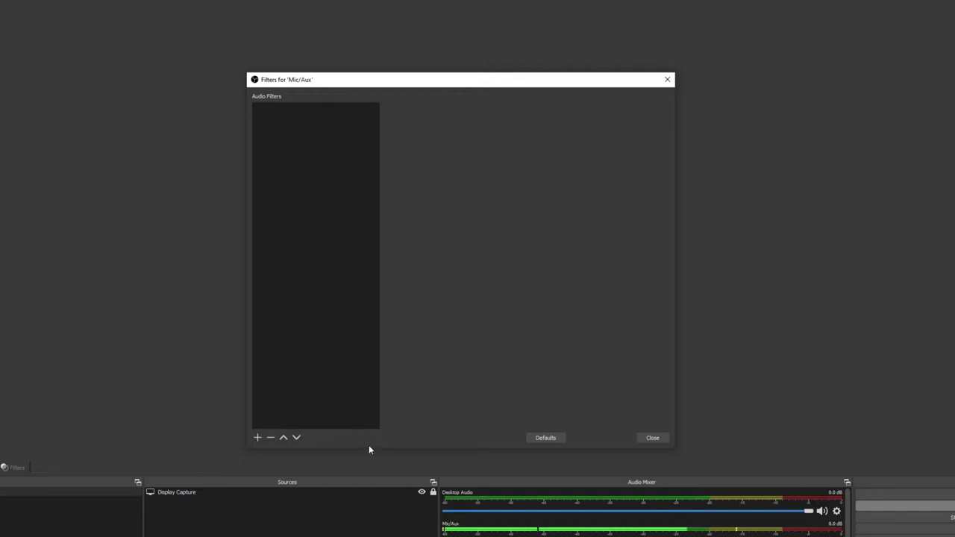
{"action": "left_click", "coordinate": [258, 438]}
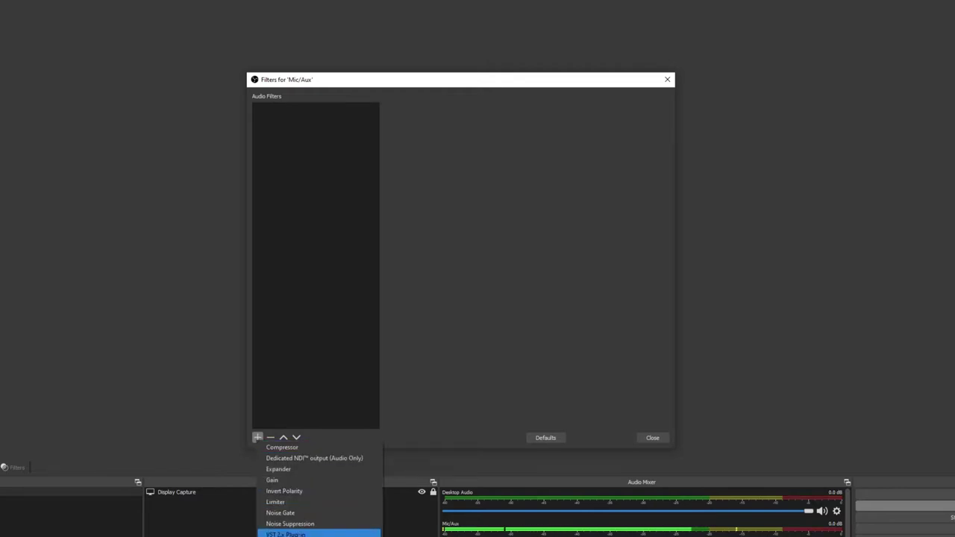
{"action": "left_click", "coordinate": [285, 535]}
{"action": "type", "text": "Speachy"}
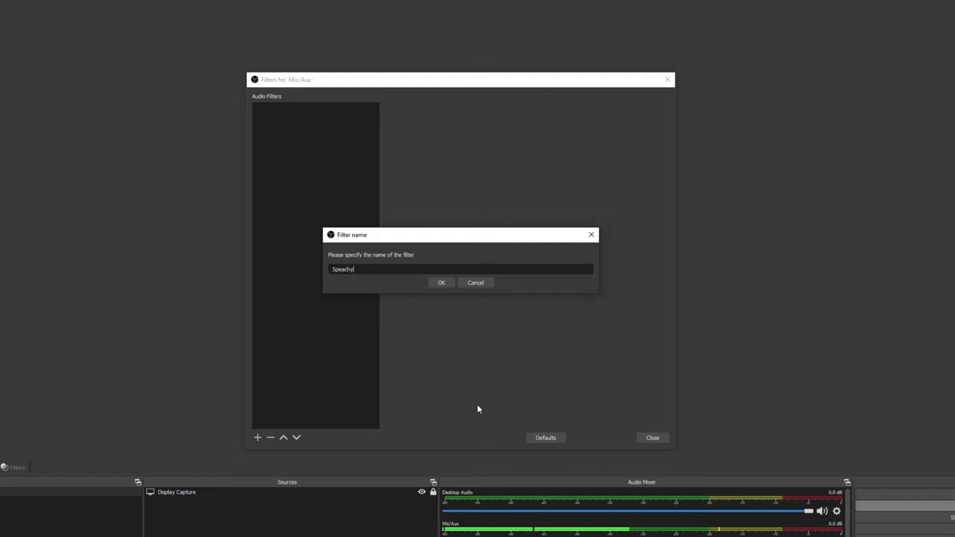
{"action": "key", "text": "Return"}
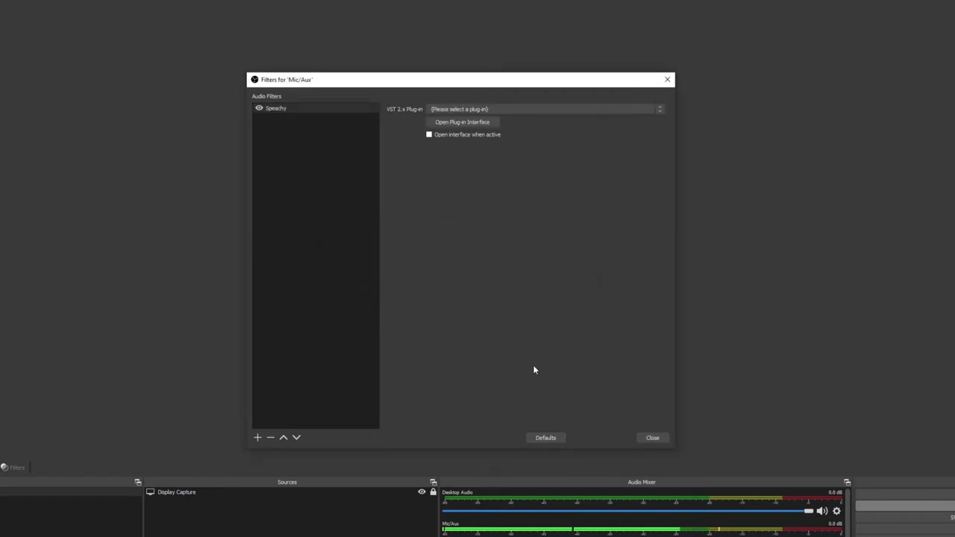
{"action": "left_click", "coordinate": [526, 109]}
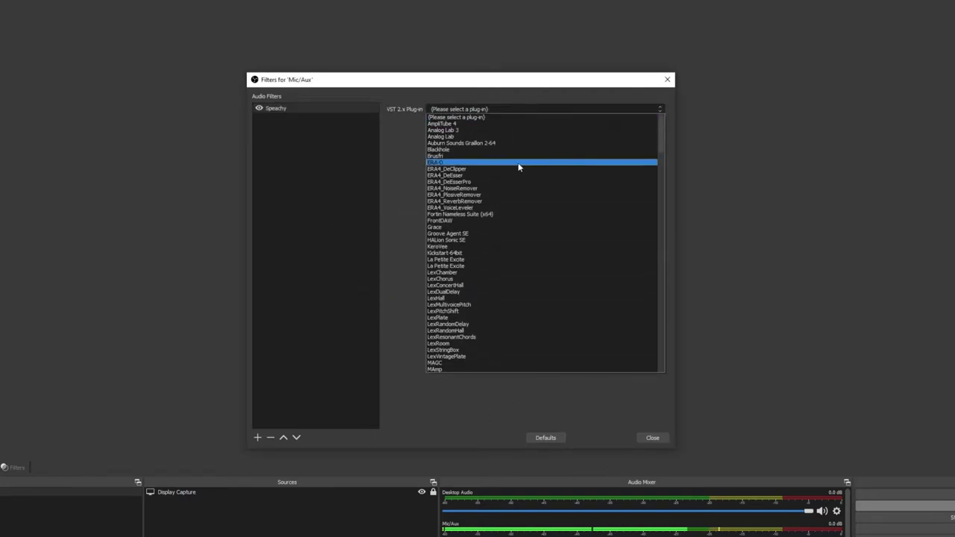
{"action": "scroll", "coordinate": [502, 300], "scroll_direction": "down", "scroll_amount": 6}
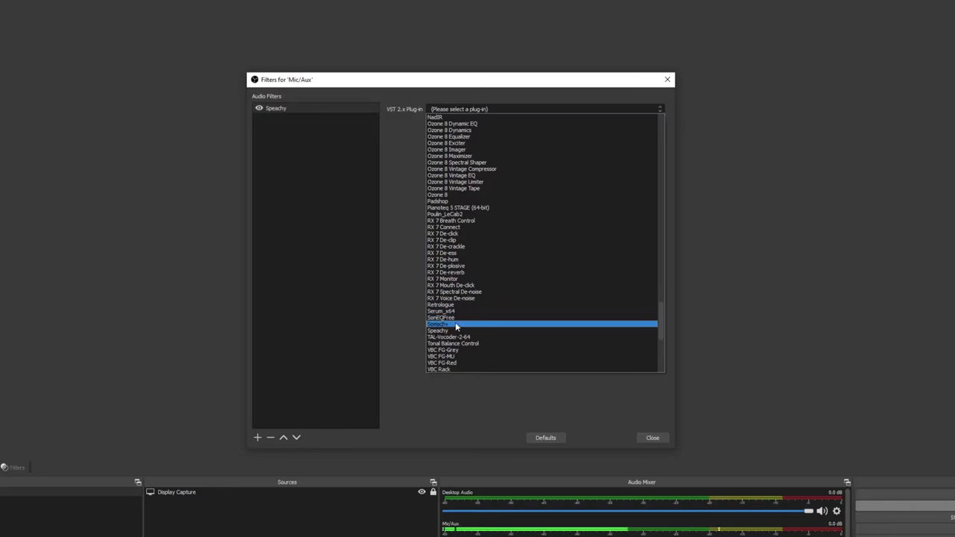
{"action": "left_click", "coordinate": [456, 326]}
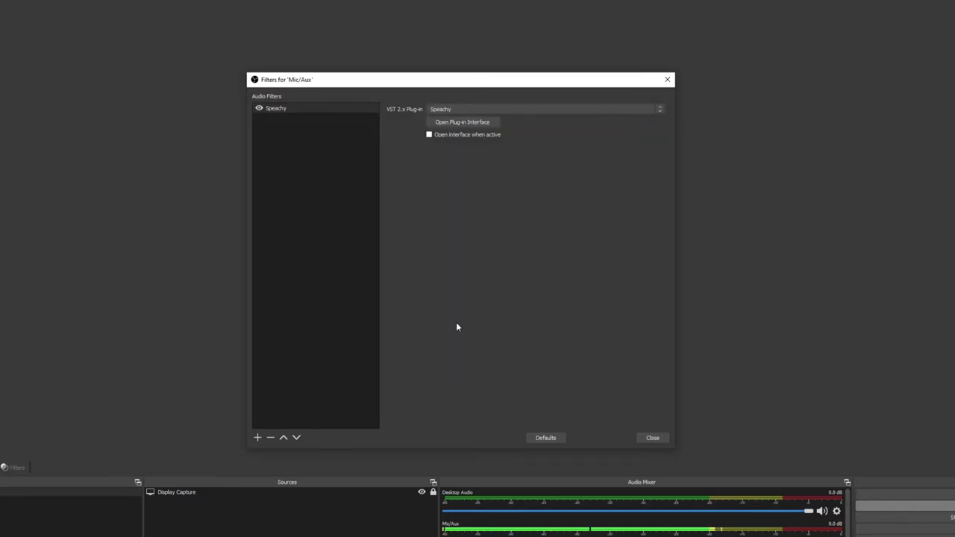
Open the Speachy plug-in interface at 200% size and place it near the top of the screen.
{"action": "left_click", "coordinate": [463, 122]}
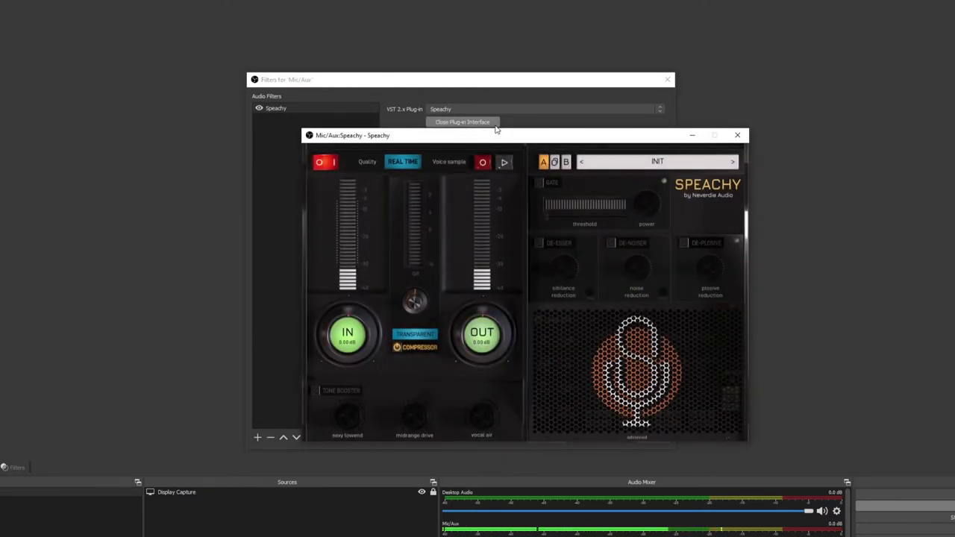
{"action": "right_click", "coordinate": [519, 235]}
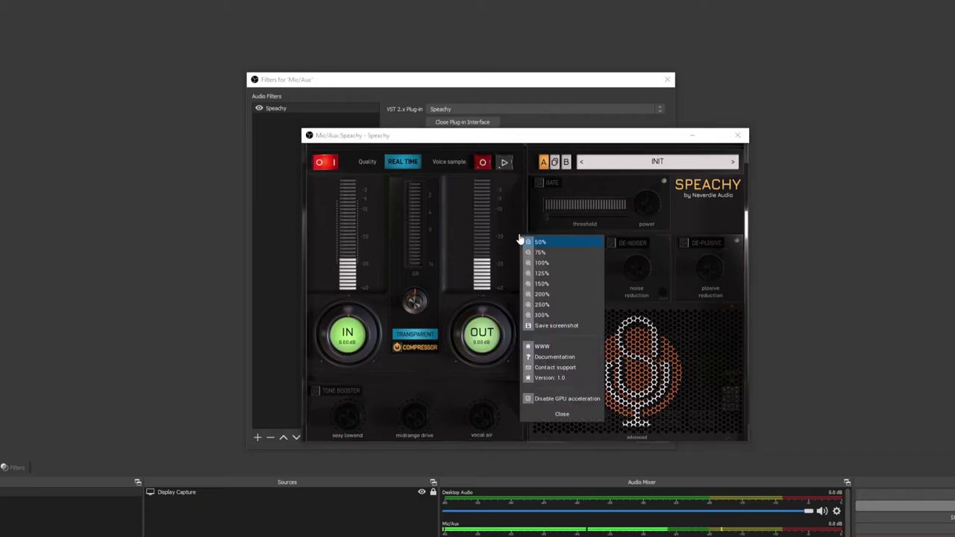
{"action": "left_click", "coordinate": [563, 295]}
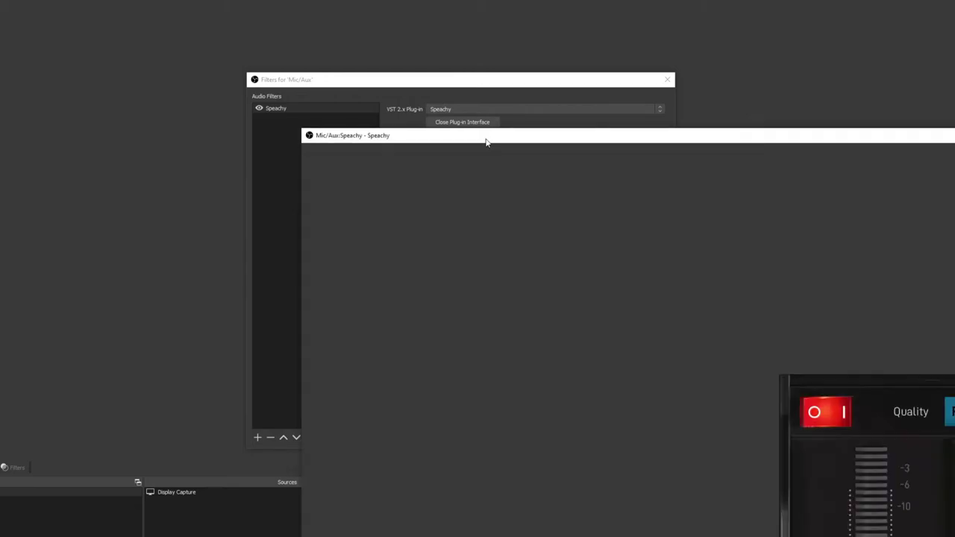
{"action": "left_click_drag", "start_coordinate": [486, 142], "coordinate": [181, 2]}
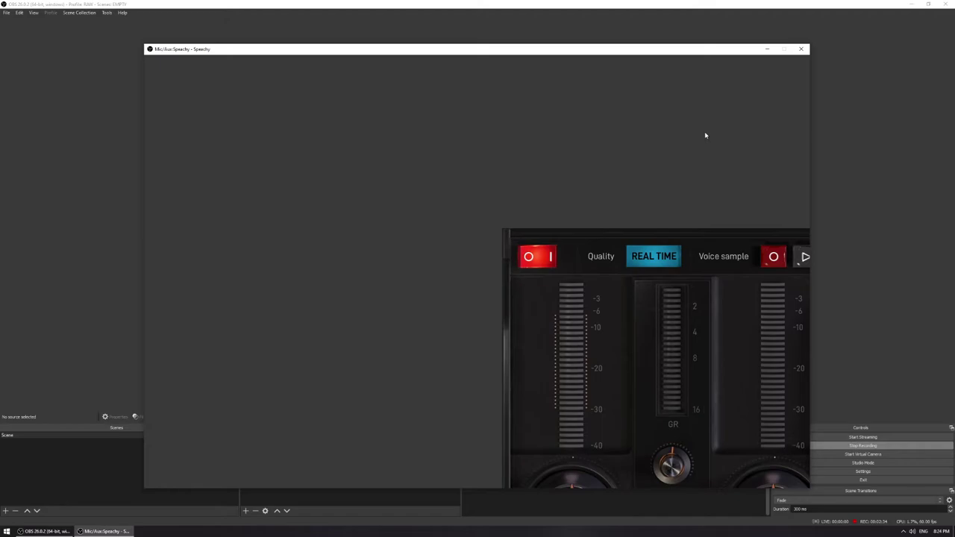
{"action": "left_click", "coordinate": [801, 50]}
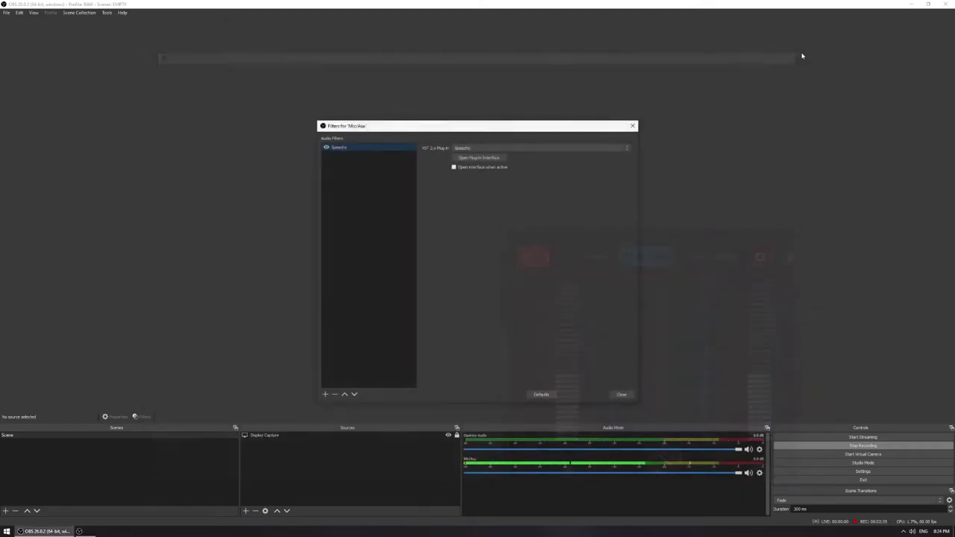
{"action": "left_click", "coordinate": [476, 158]}
{"action": "left_click_drag", "start_coordinate": [497, 171], "coordinate": [306, 46]}
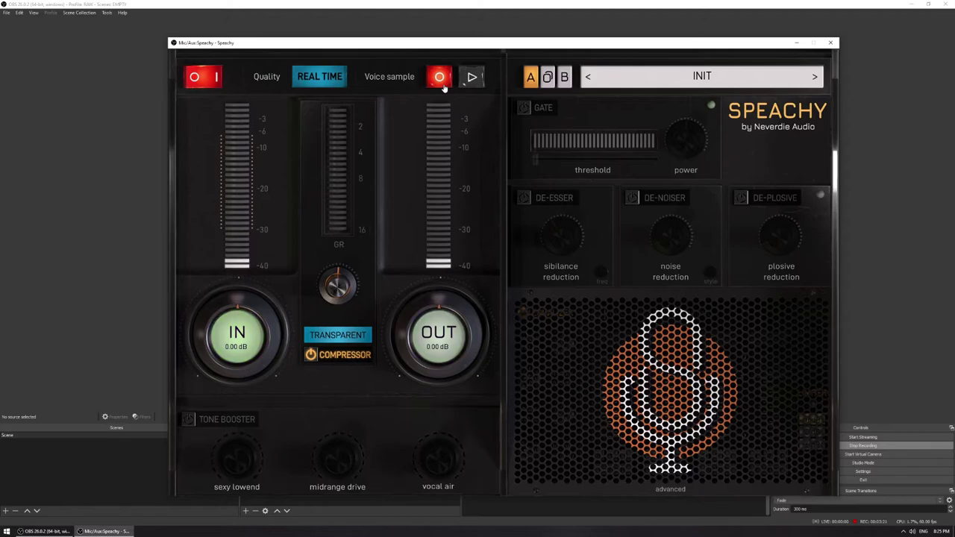
Stop recording the Speachy voice sample after speaking.
{"action": "left_click", "coordinate": [443, 86]}
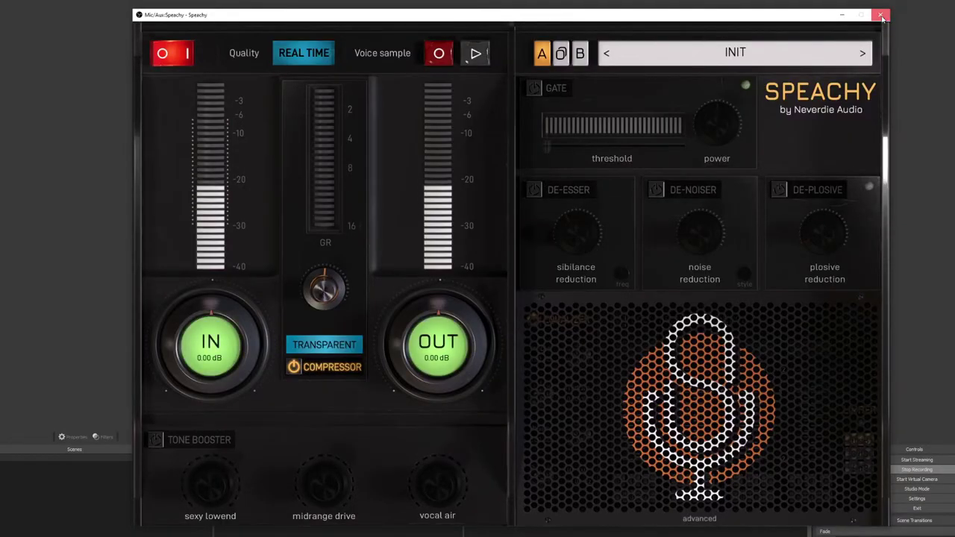
Close Speachy and set Mic/Aux Audio Monitoring to Monitor Only (mute output).
{"action": "left_click", "coordinate": [881, 15]}
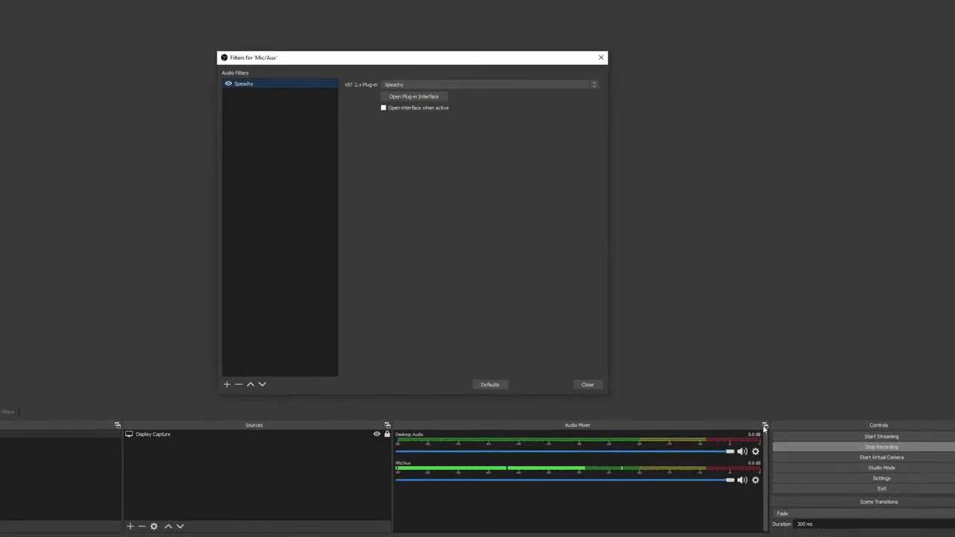
{"action": "left_click", "coordinate": [755, 480]}
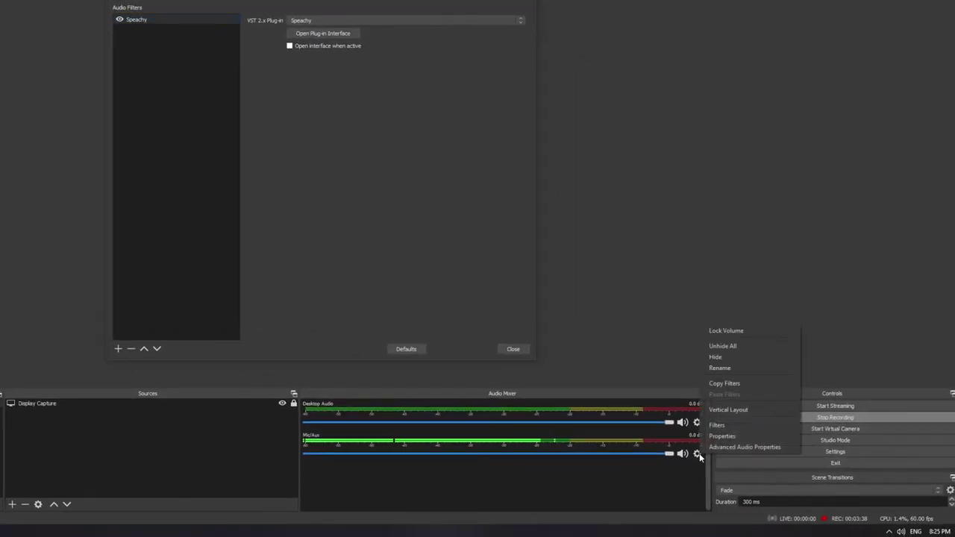
{"action": "left_click", "coordinate": [747, 447]}
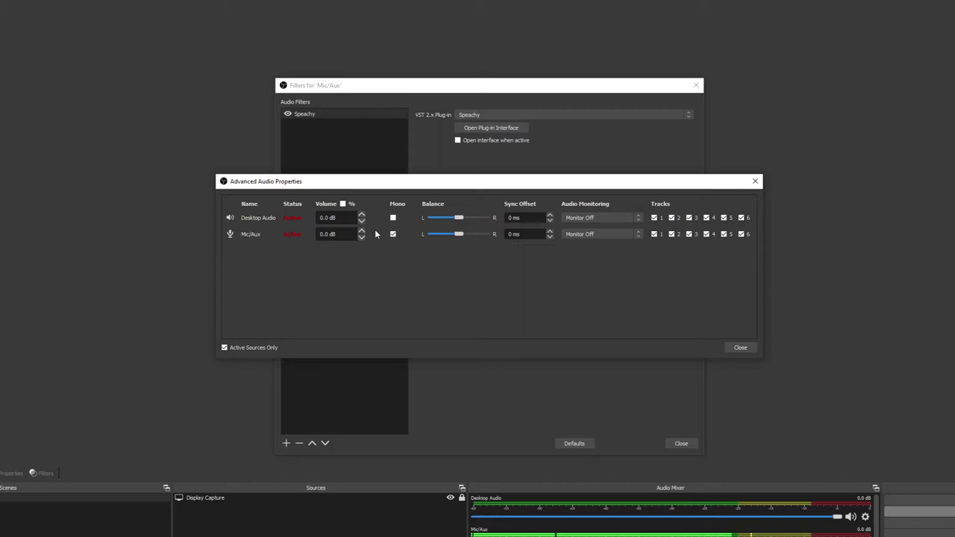
{"action": "left_click", "coordinate": [588, 236]}
{"action": "left_click", "coordinate": [601, 244]}
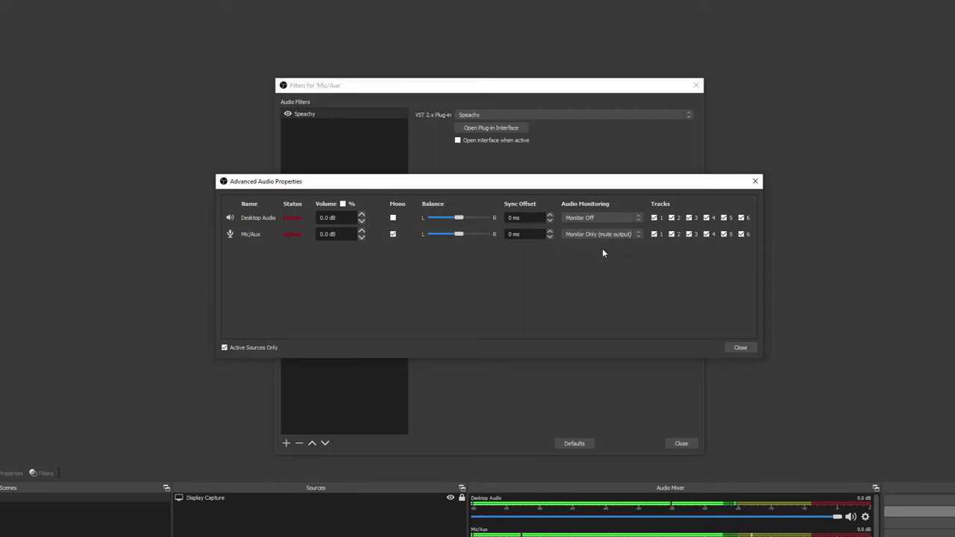
{"action": "left_click", "coordinate": [738, 347]}
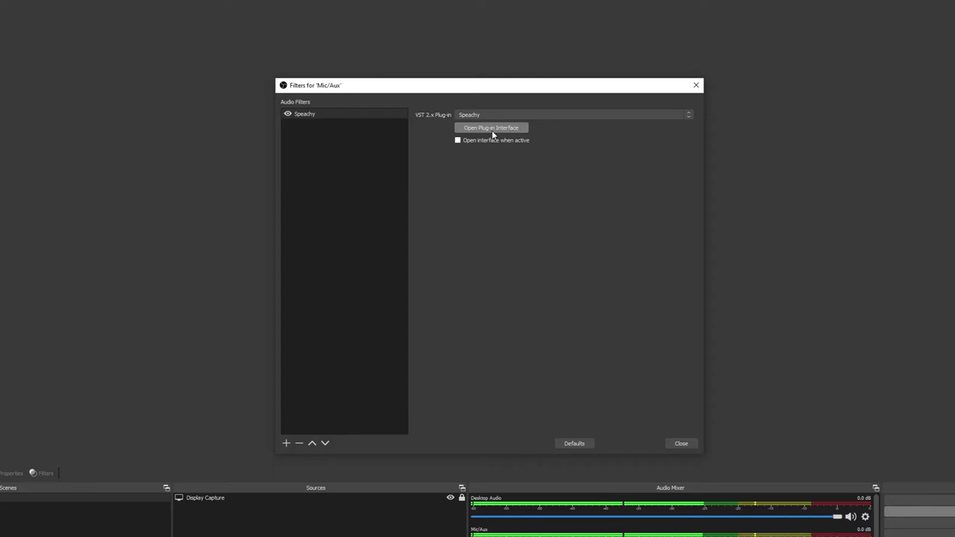
Play the voice sample in Speachy; set IN +7.68 dB, aggressive compression, OUT +4.99 dB.
{"action": "left_click", "coordinate": [492, 128]}
{"action": "left_click_drag", "start_coordinate": [498, 169], "coordinate": [314, 62]}
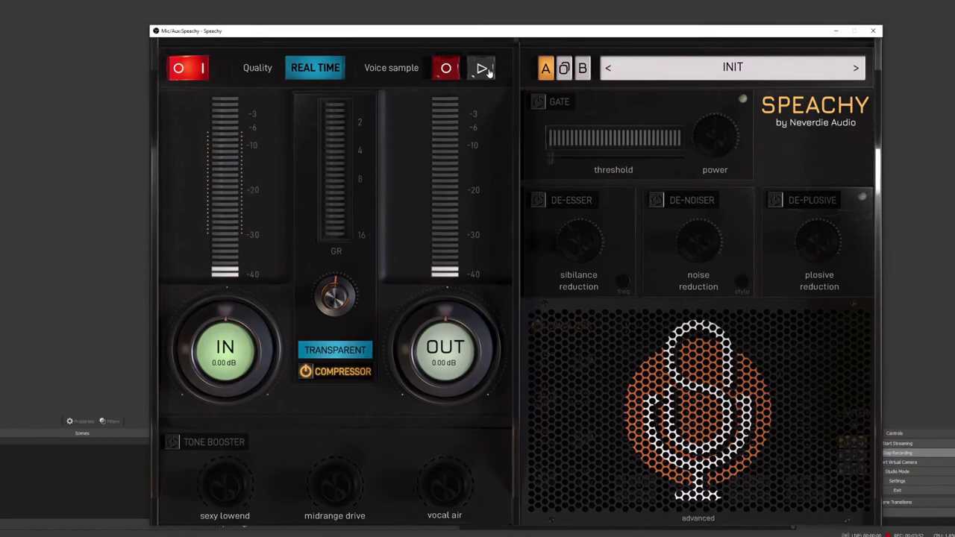
{"action": "left_click", "coordinate": [485, 94]}
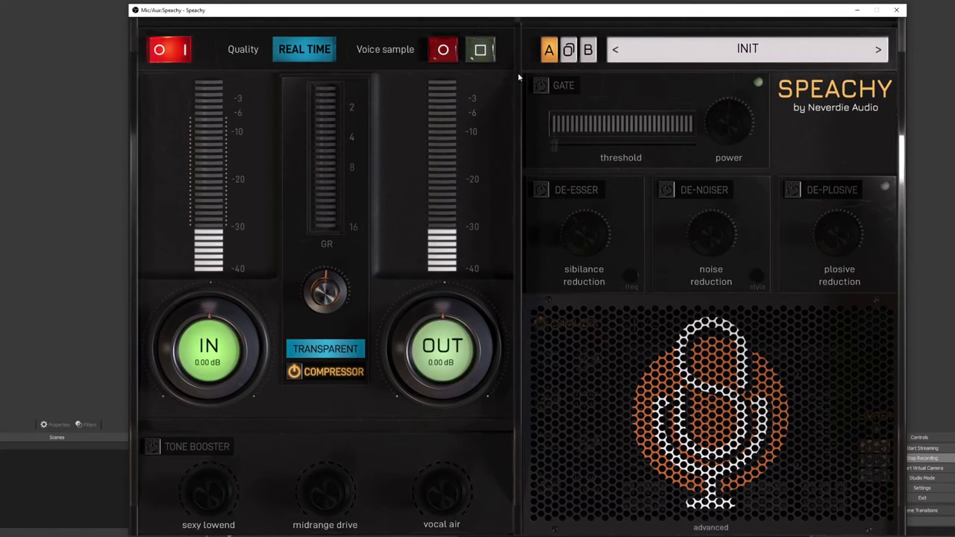
{"action": "left_click_drag", "start_coordinate": [209, 347], "coordinate": [209, 320]}
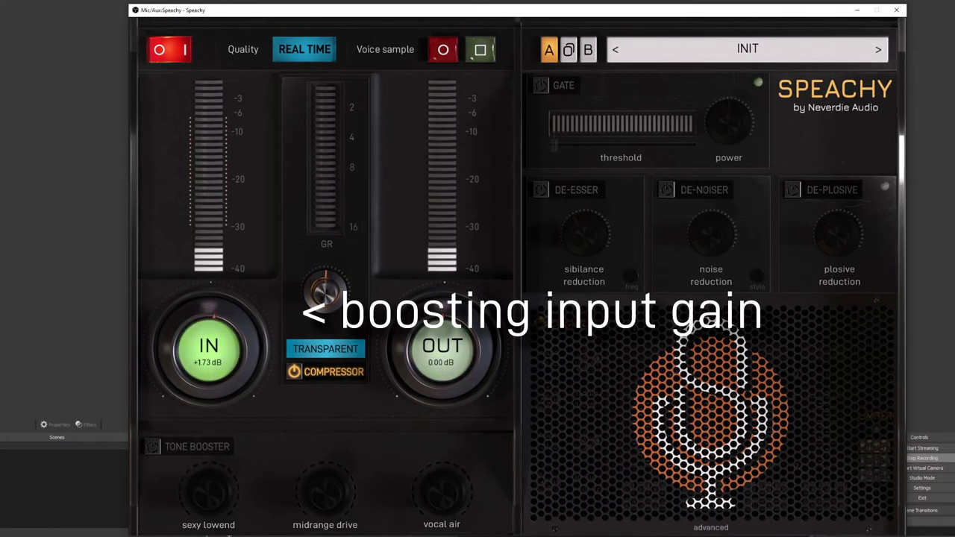
{"action": "left_click", "coordinate": [336, 349]}
{"action": "left_click_drag", "start_coordinate": [443, 347], "coordinate": [443, 328]}
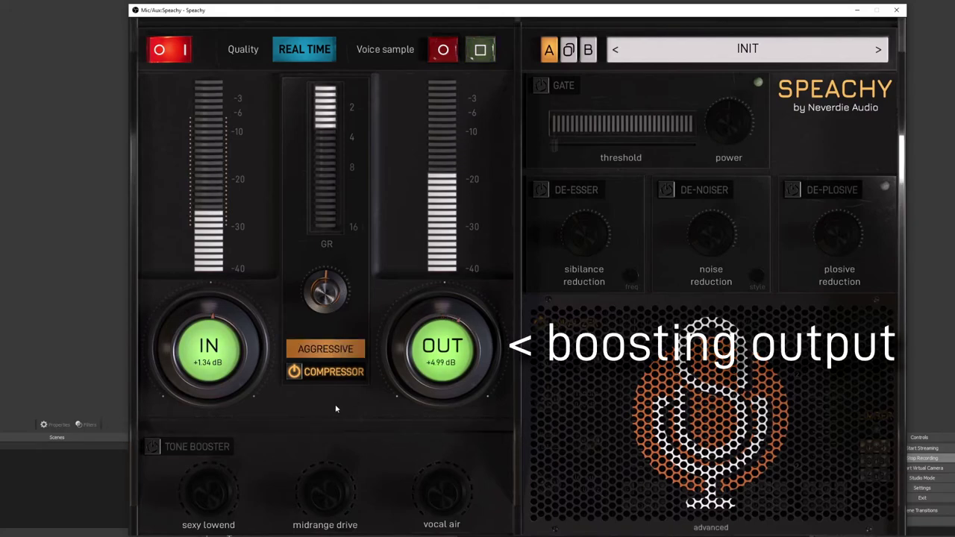
Enable tone booster with more lowend and midrange drive, plus gate, de-noiser, de-esser, higher gate threshold.
{"action": "left_click", "coordinate": [152, 446]}
{"action": "left_click_drag", "start_coordinate": [218, 478], "coordinate": [219, 459]}
{"action": "left_click_drag", "start_coordinate": [325, 492], "coordinate": [325, 474]}
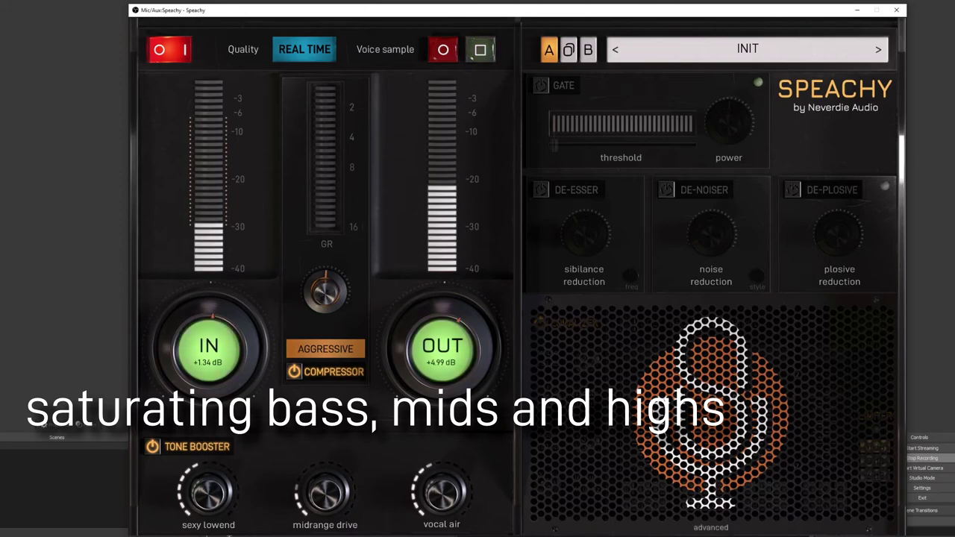
{"action": "left_click", "coordinate": [540, 85]}
{"action": "left_click", "coordinate": [666, 190]}
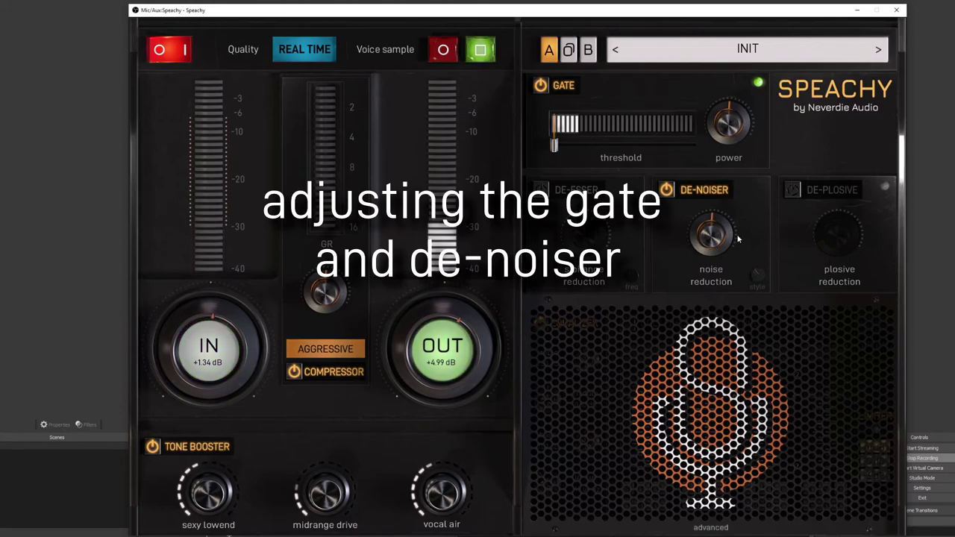
{"action": "left_click", "coordinate": [540, 190]}
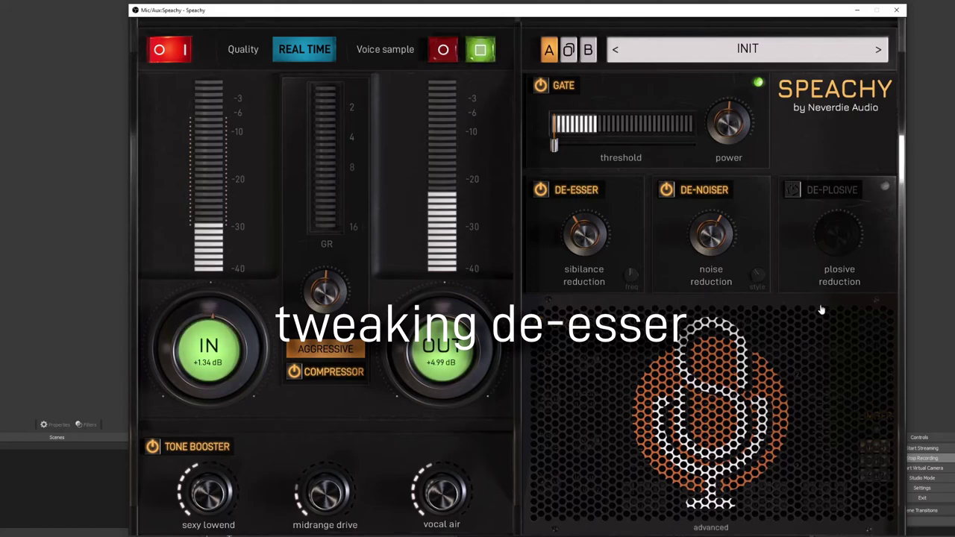
{"action": "left_click_drag", "start_coordinate": [555, 141], "coordinate": [584, 143]}
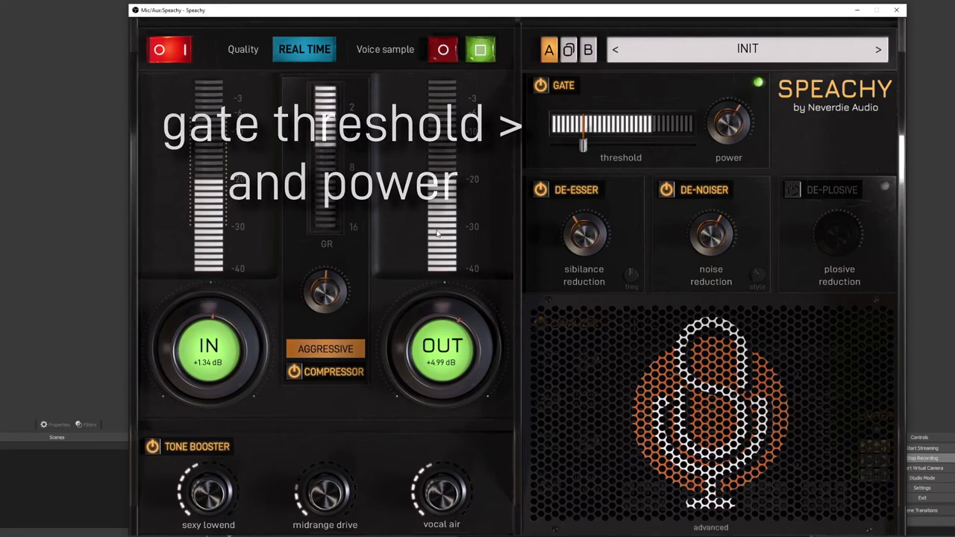
{"action": "scroll", "coordinate": [224, 326], "scroll_direction": "up", "scroll_amount": 5}
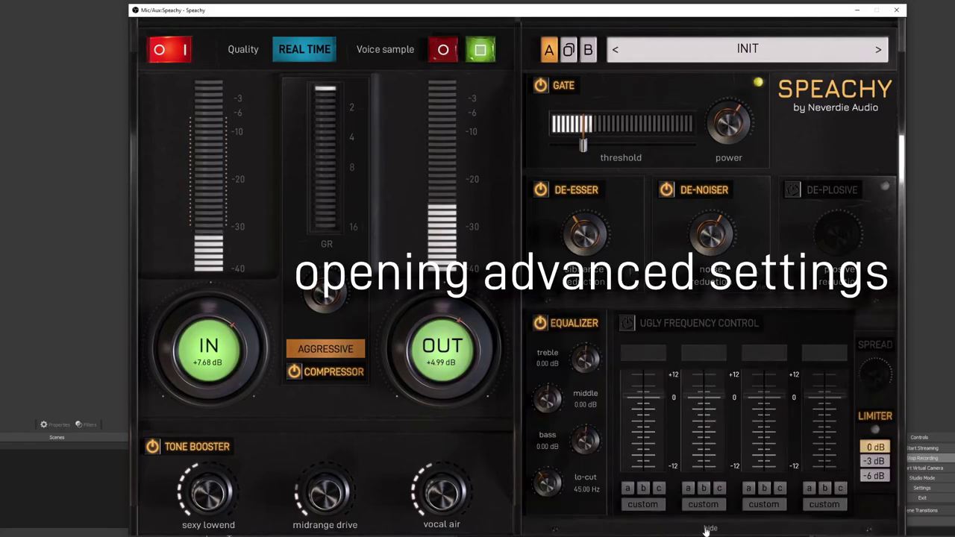
In Speachy's advanced panel, power on Ugly Frequency Control, cut BOX below 0, then hide it.
{"action": "left_click", "coordinate": [709, 528]}
{"action": "left_click", "coordinate": [632, 324]}
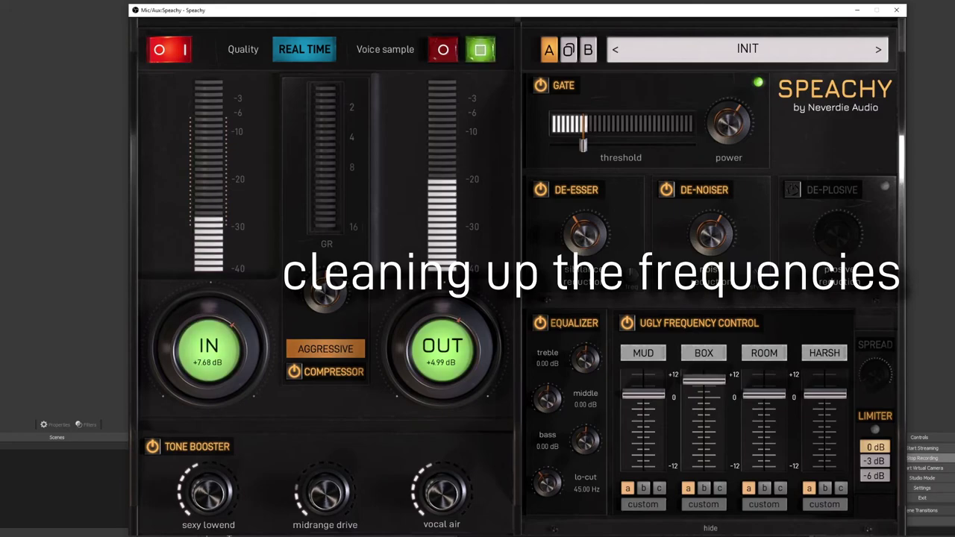
{"action": "left_click_drag", "start_coordinate": [705, 379], "coordinate": [669, 400]}
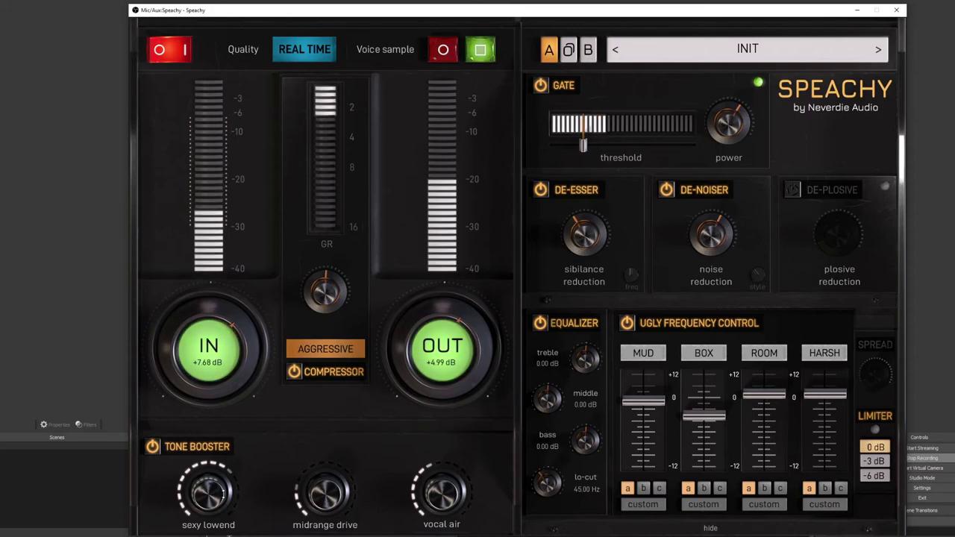
{"action": "left_click", "coordinate": [710, 528]}
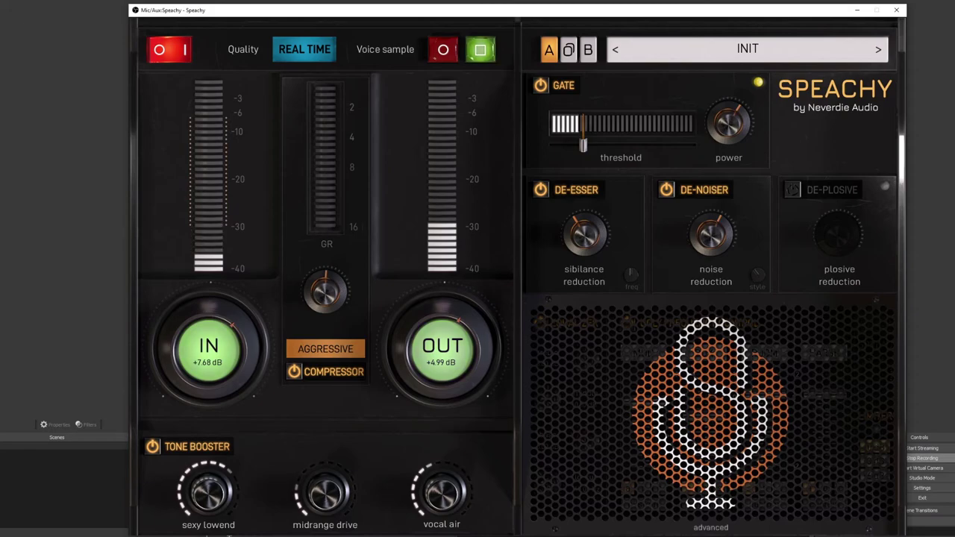
Stop the voice sample playing through the tuned Speachy filter.
{"action": "left_click", "coordinate": [482, 53]}
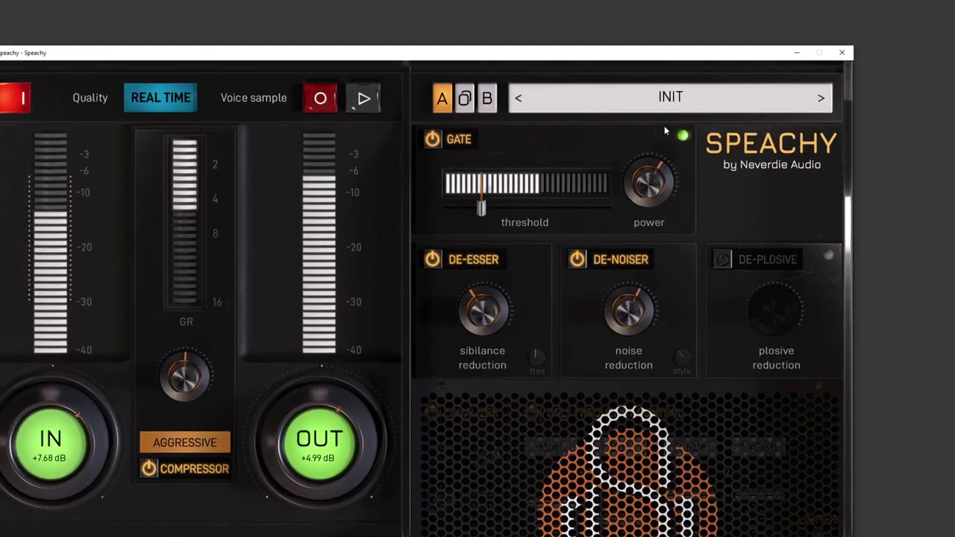
Save the current Speachy settings as a new preset 'New awesome PRESET 2'.
{"action": "left_click", "coordinate": [718, 94]}
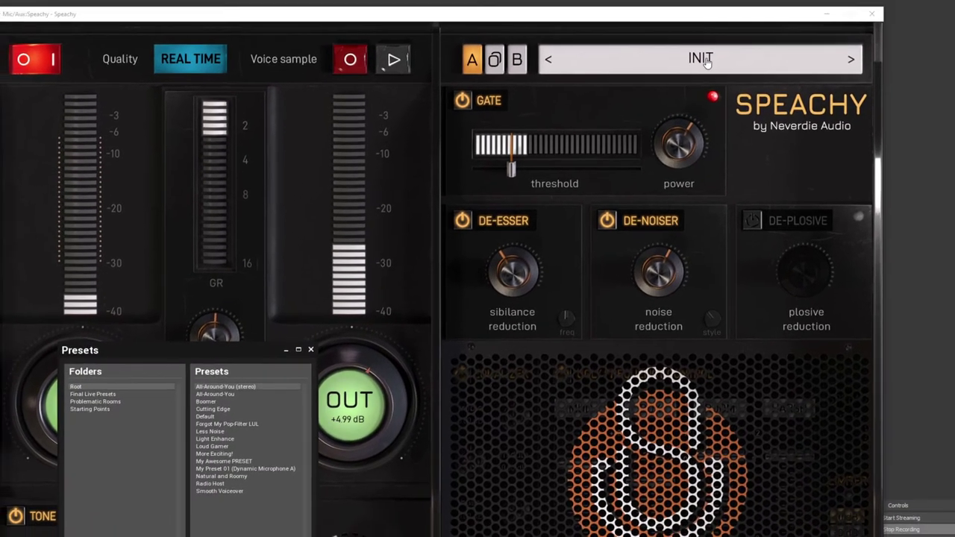
{"action": "left_click", "coordinate": [291, 479]}
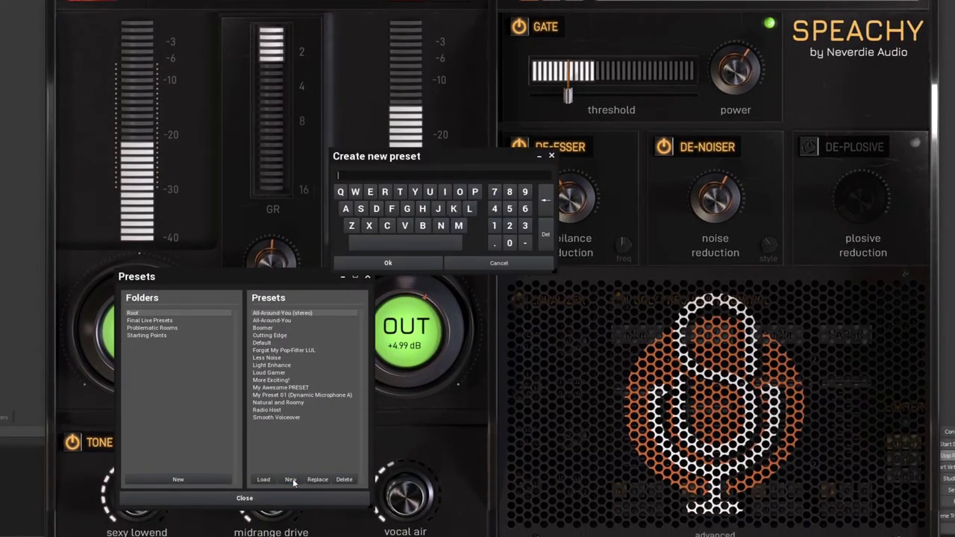
{"action": "type", "text": "New awesome PRESET 2"}
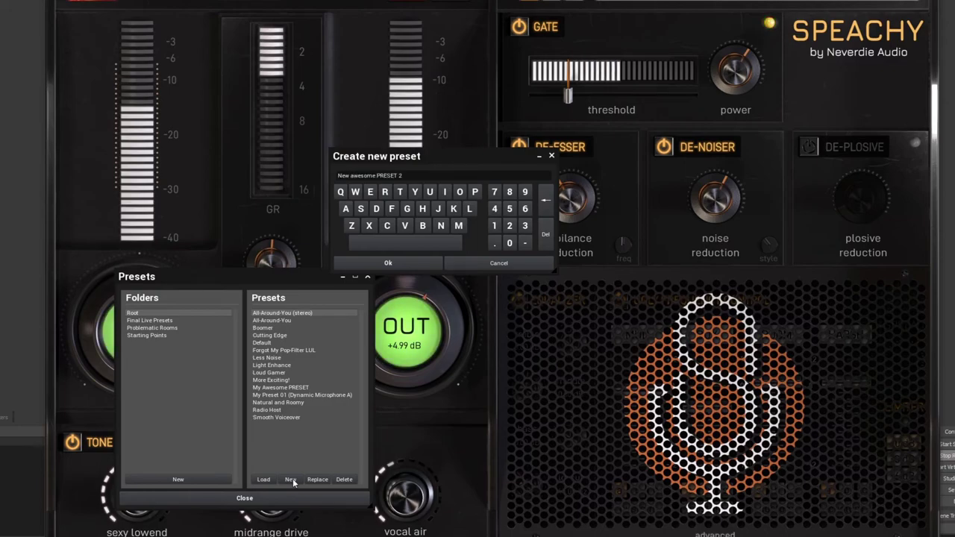
{"action": "key", "text": "Return"}
{"action": "left_click", "coordinate": [367, 277]}
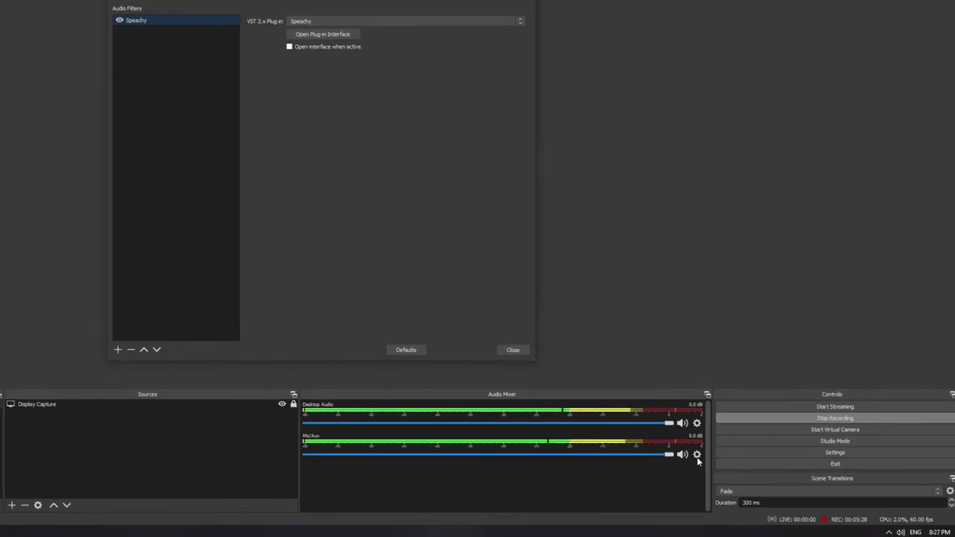
Set Mic/Aux Audio Monitoring to Monitor Off in Advanced Audio Properties.
{"action": "left_click", "coordinate": [696, 455]}
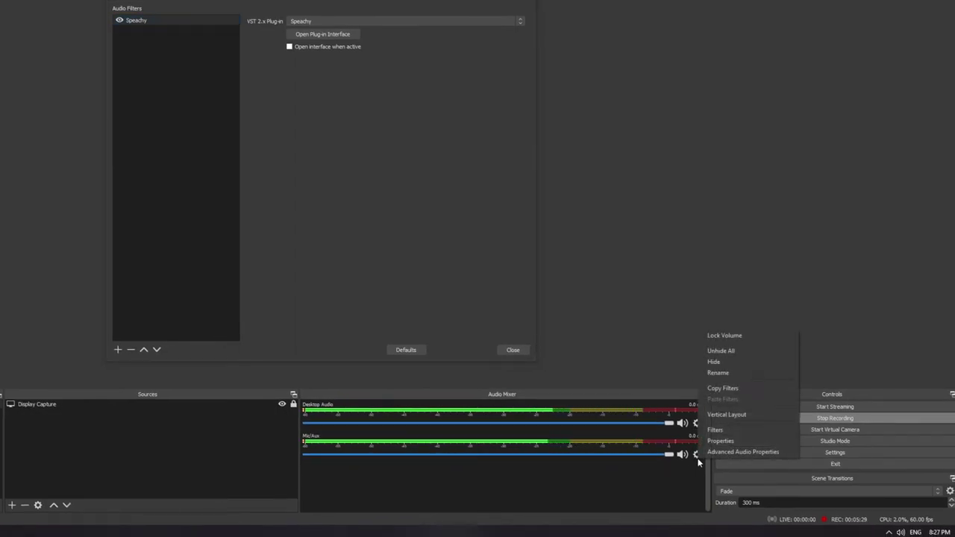
{"action": "left_click", "coordinate": [782, 453]}
{"action": "left_click", "coordinate": [506, 178]}
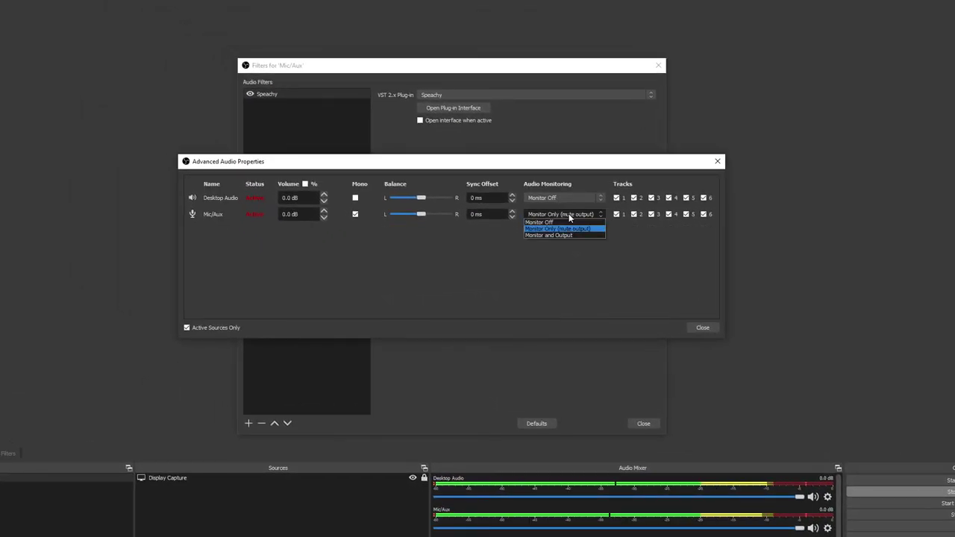
{"action": "left_click", "coordinate": [523, 184]}
{"action": "left_click", "coordinate": [714, 329]}
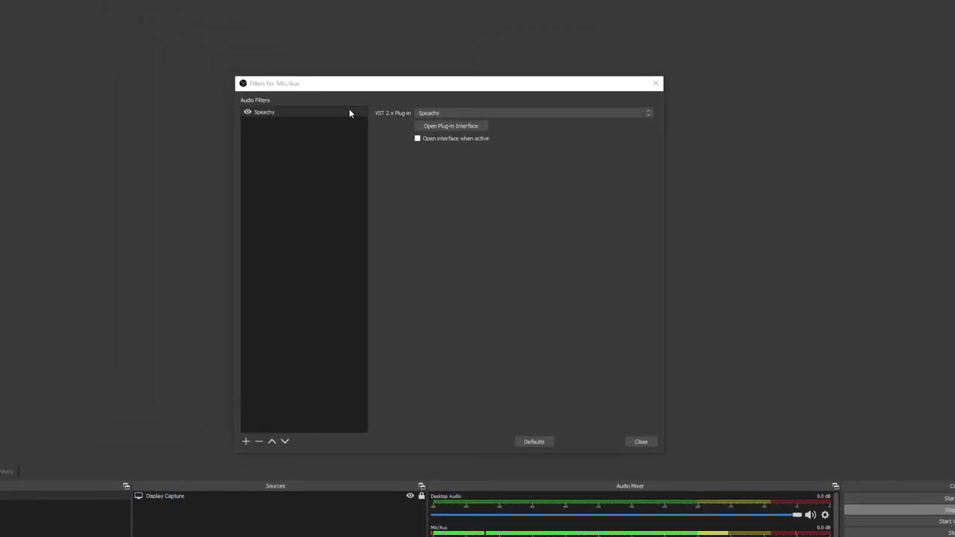
Reopen the Speachy interface on New awesome PRESET 2 and move it to the top-left.
{"action": "left_click", "coordinate": [449, 126]}
{"action": "left_click_drag", "start_coordinate": [424, 123], "coordinate": [302, 33]}
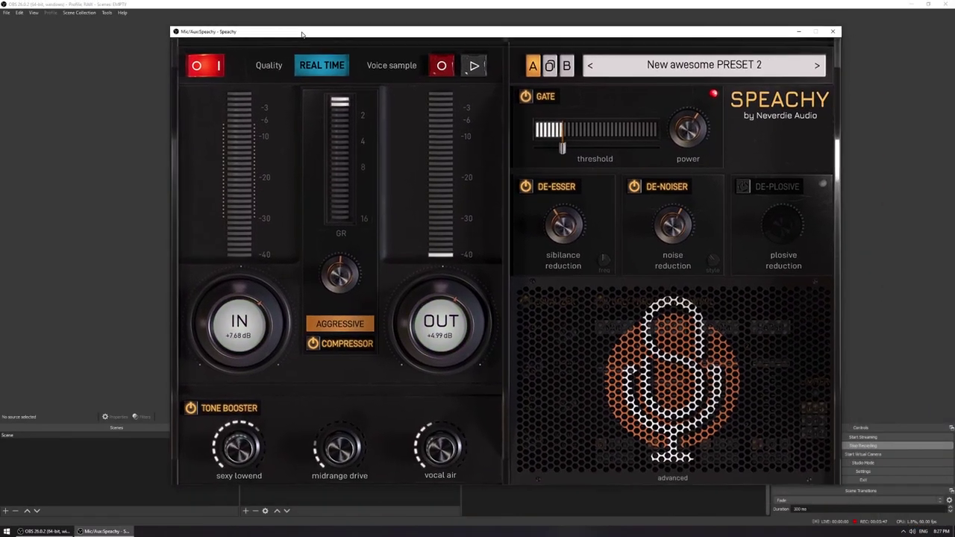